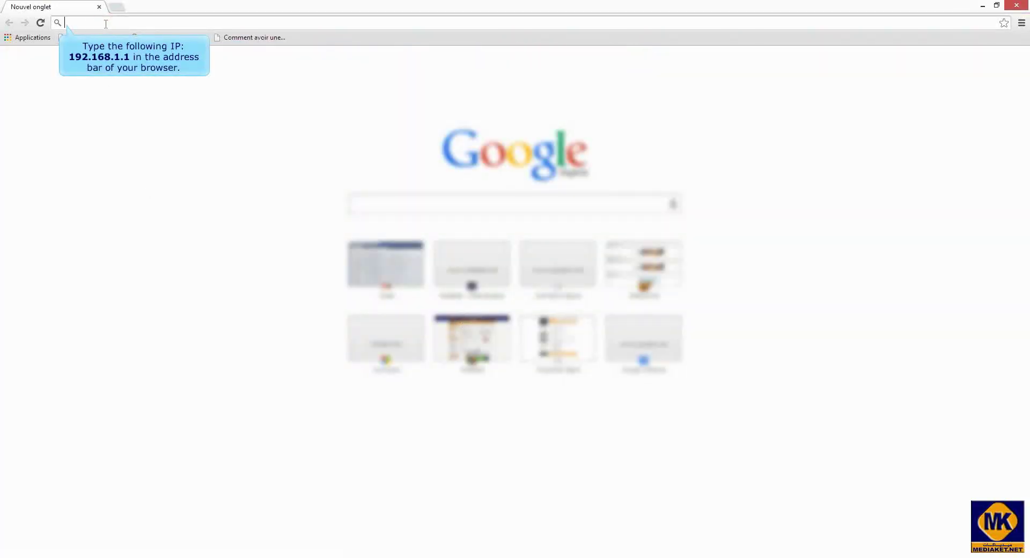
# Step: Load 192.168.1.1 and fill in the default admin username and password on the login page
pyautogui.write('192.168.1.1')
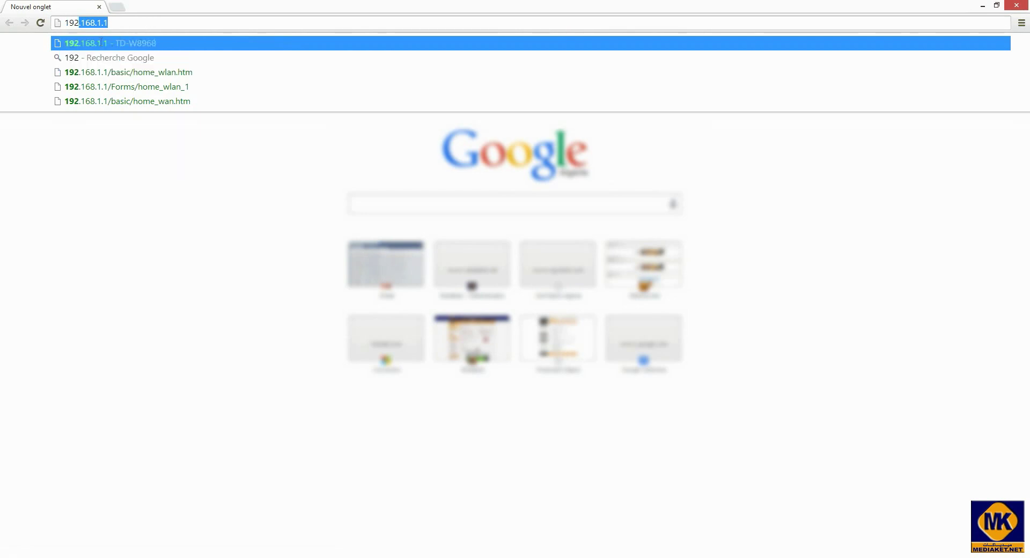
pyautogui.press('Return')
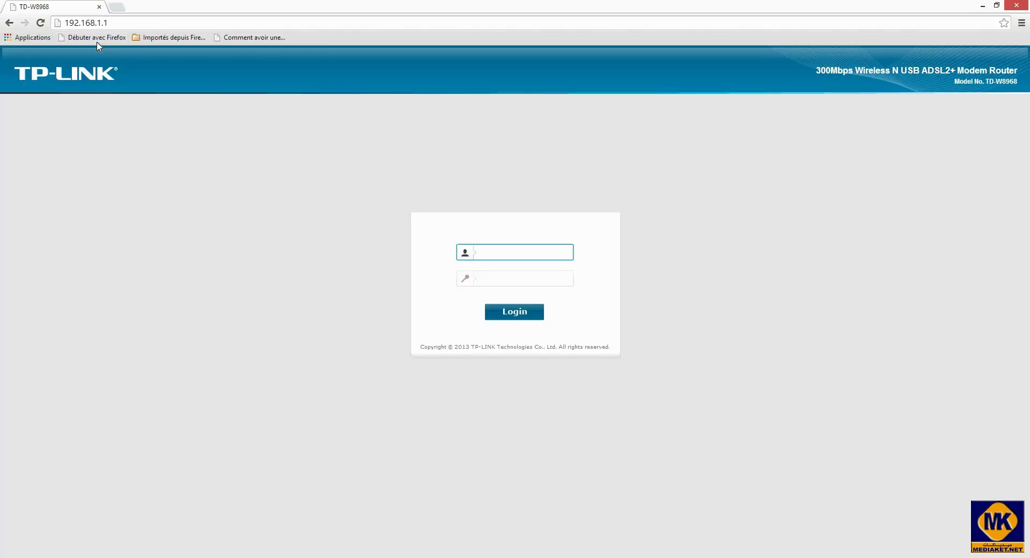
pyautogui.click(521, 253)
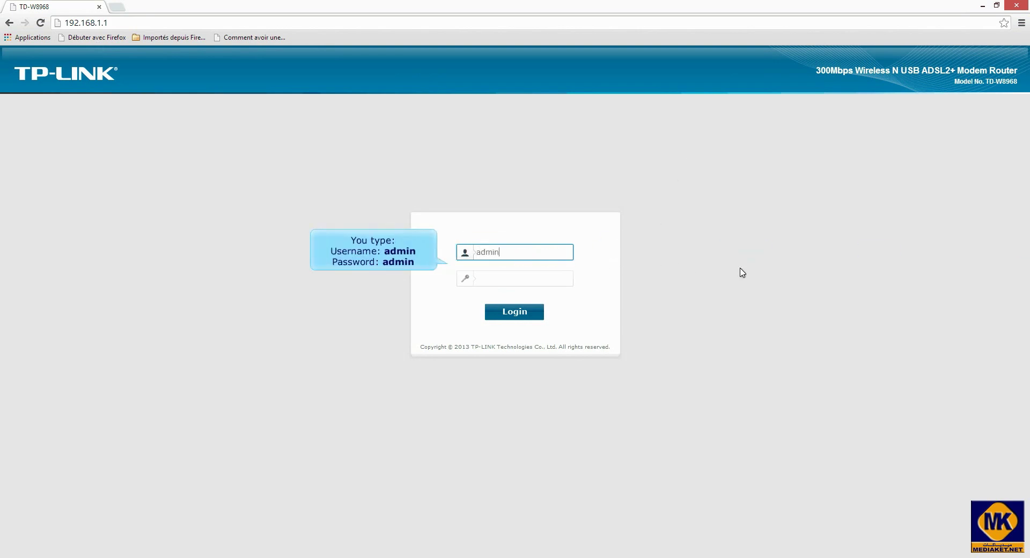
pyautogui.click(514, 279)
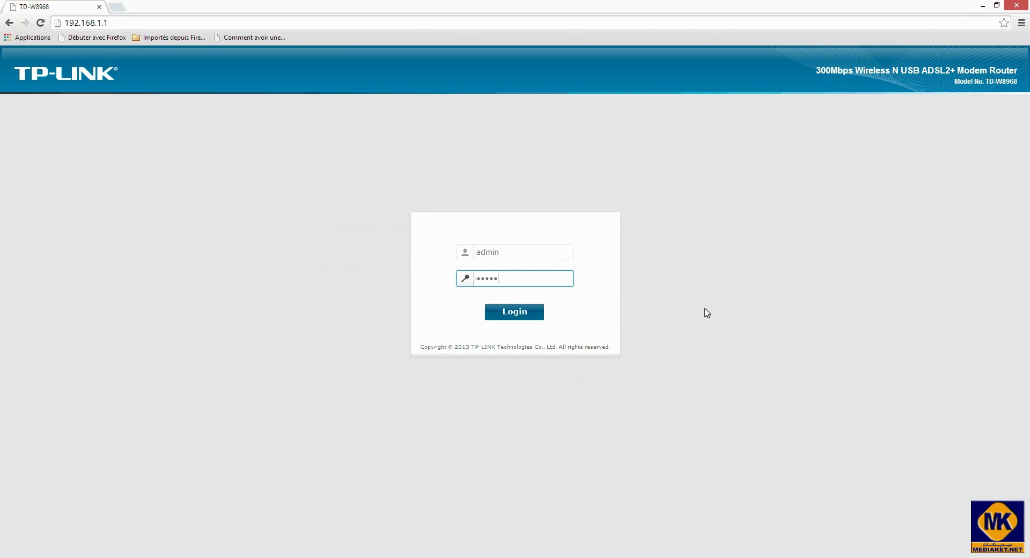
# Step: Log in, launch Quick Setup, and continue in ADSL Modem Router Mode to the DSL step
pyautogui.click(510, 315)
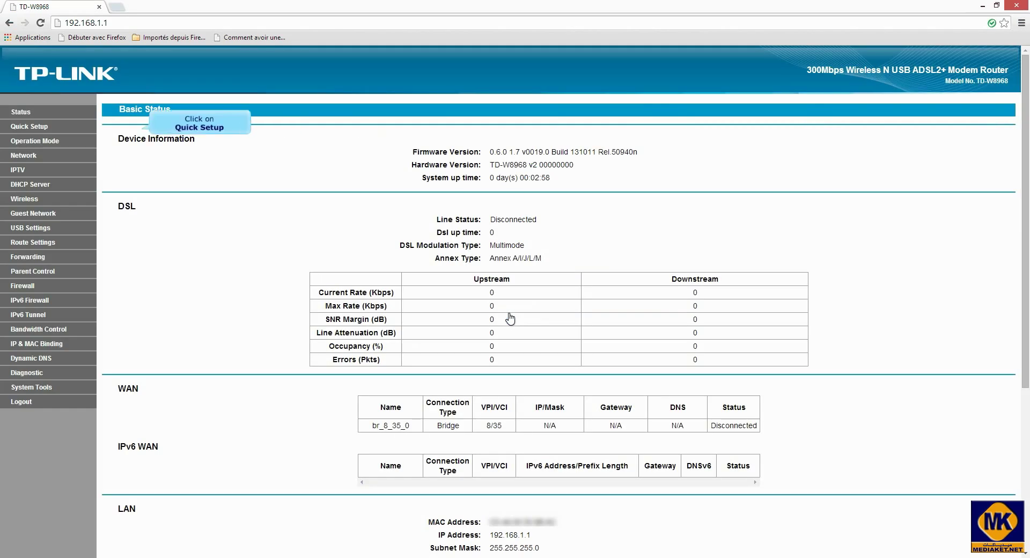
pyautogui.click(33, 130)
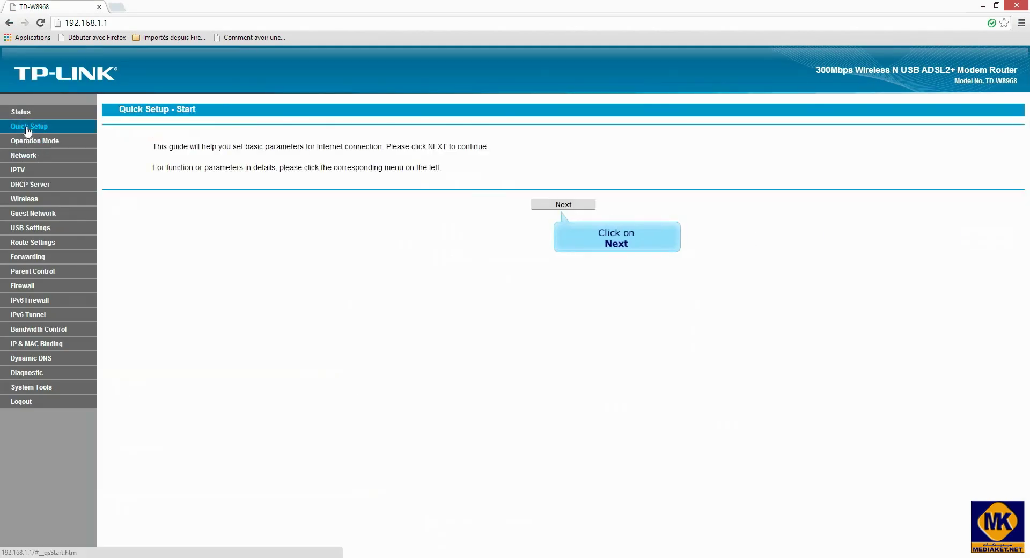
pyautogui.click(562, 206)
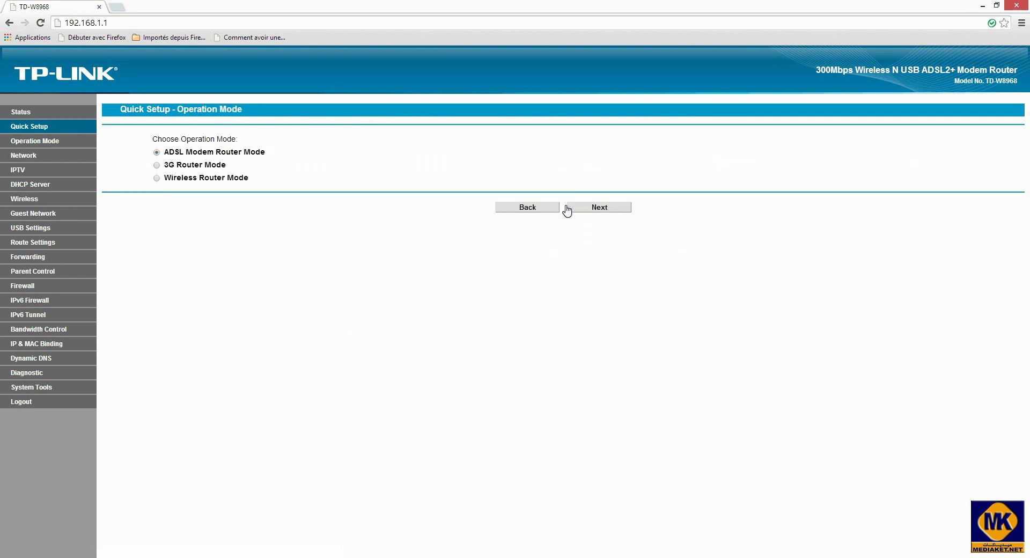
pyautogui.click(603, 207)
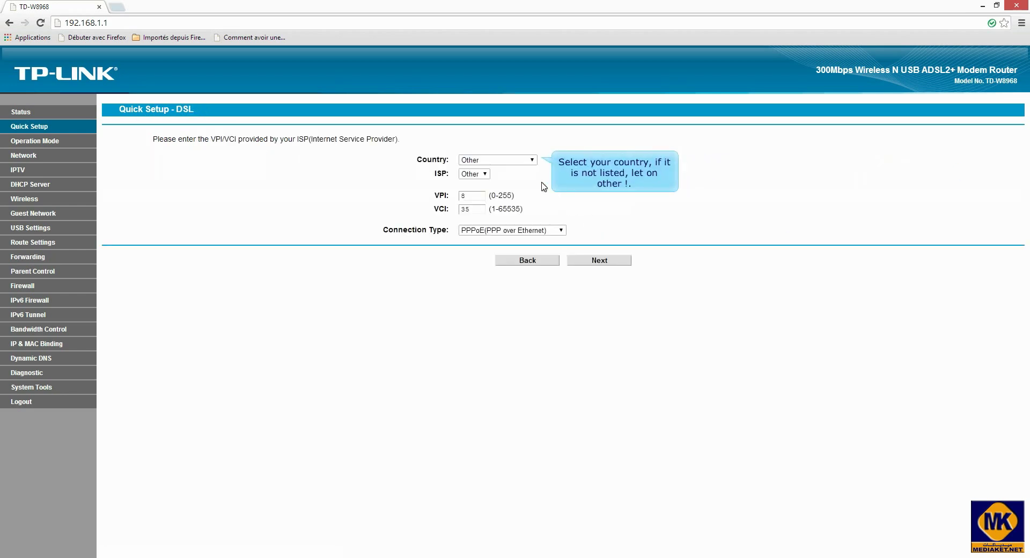
# Step: Leave both Country and ISP set to Other in the DSL settings
pyautogui.click(531, 160)
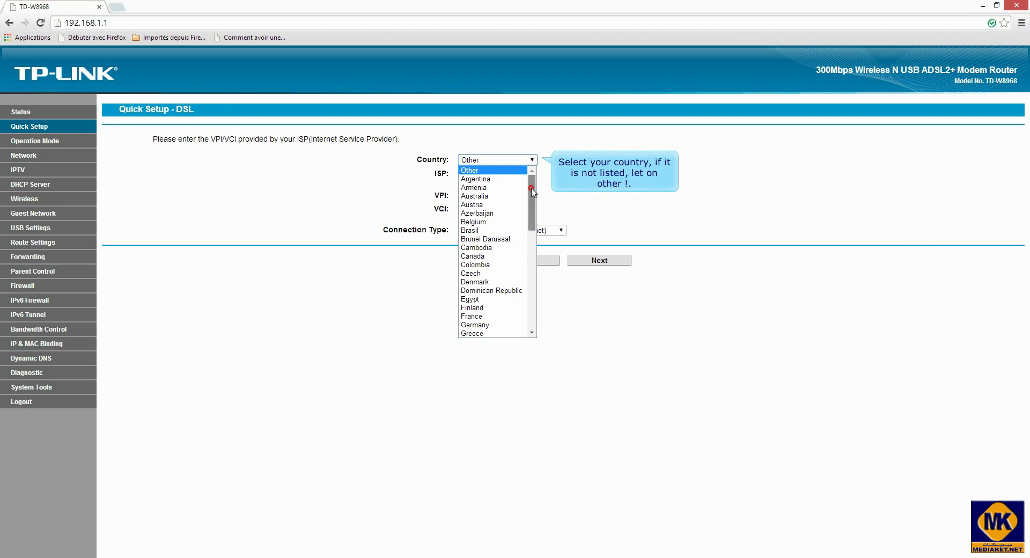
pyautogui.scroll(-1, 533, 204)
pyautogui.scroll(-10, 532, 274)
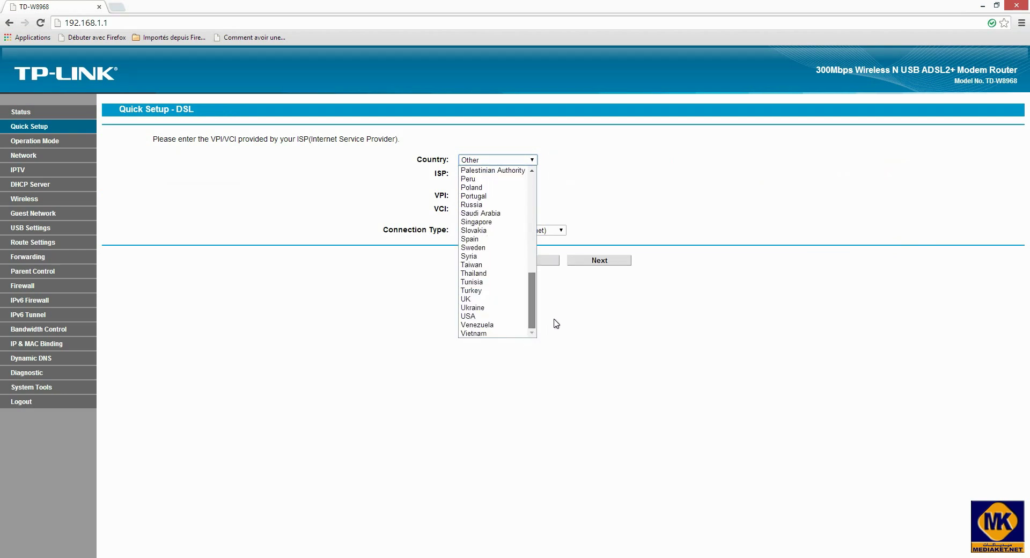
pyautogui.scroll(12, 577, 225)
pyautogui.click(577, 162)
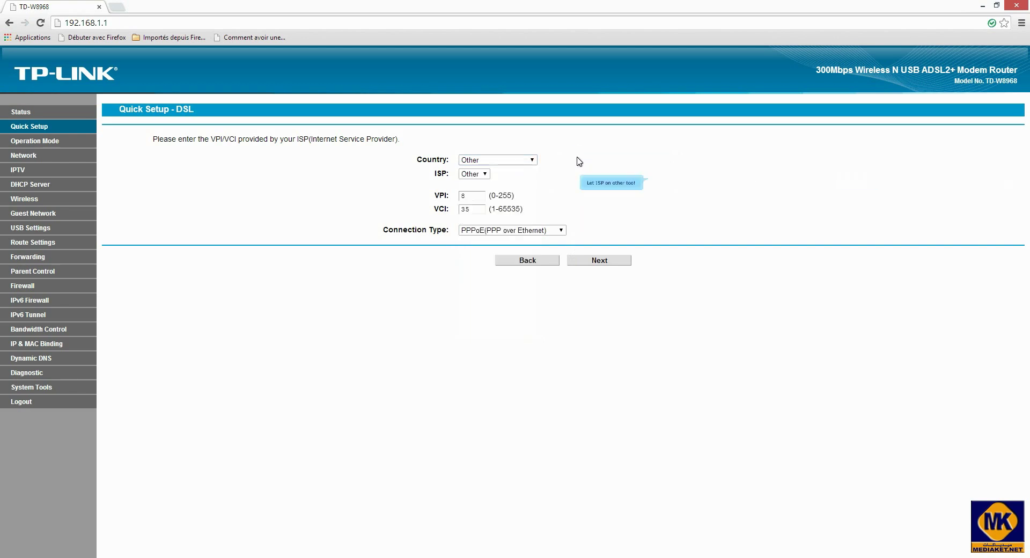
pyautogui.click(486, 174)
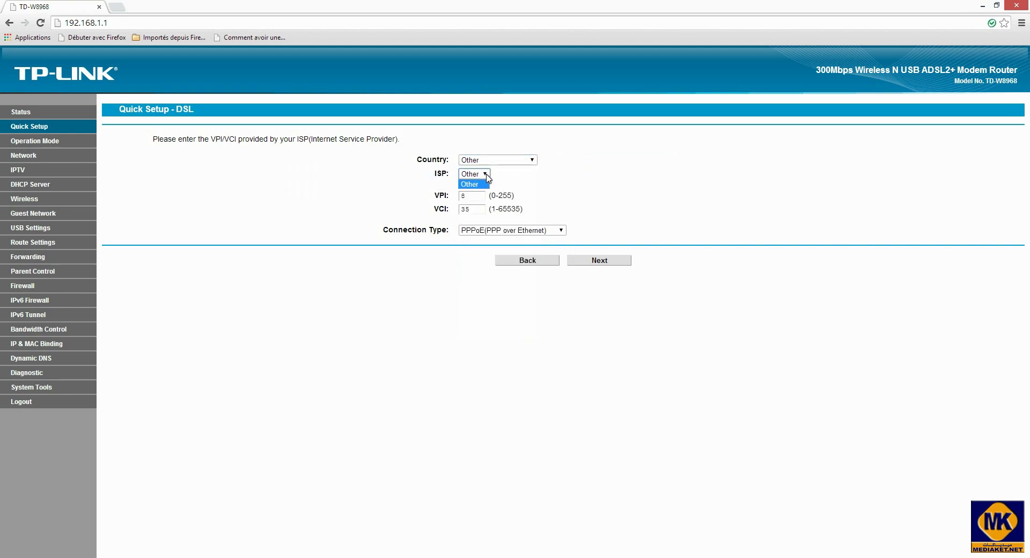
pyautogui.click(486, 175)
# Step: Set VPI 0 and VCI 38, keep PPPoE as connection type, and continue
pyautogui.doubleClick(470, 196)
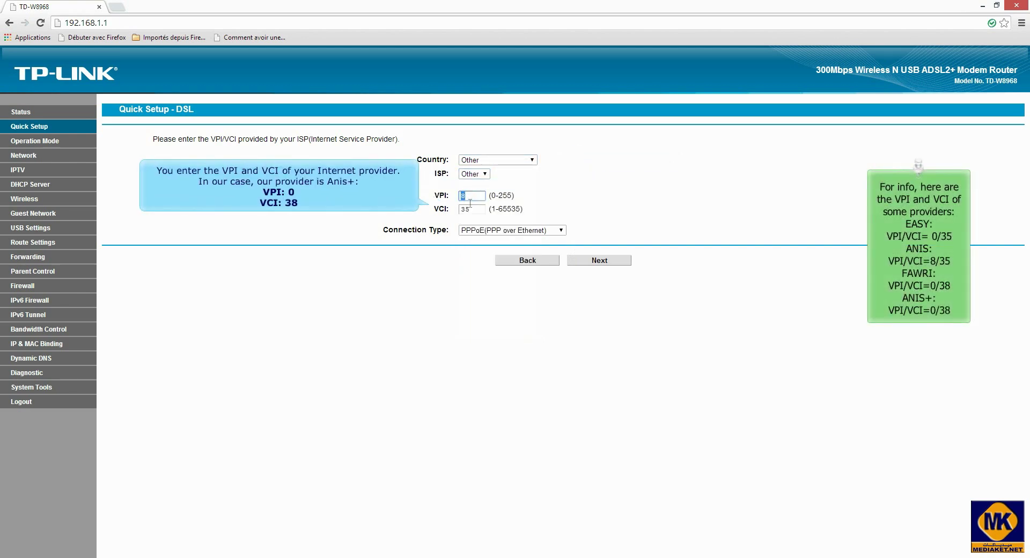
pyautogui.doubleClick(473, 209)
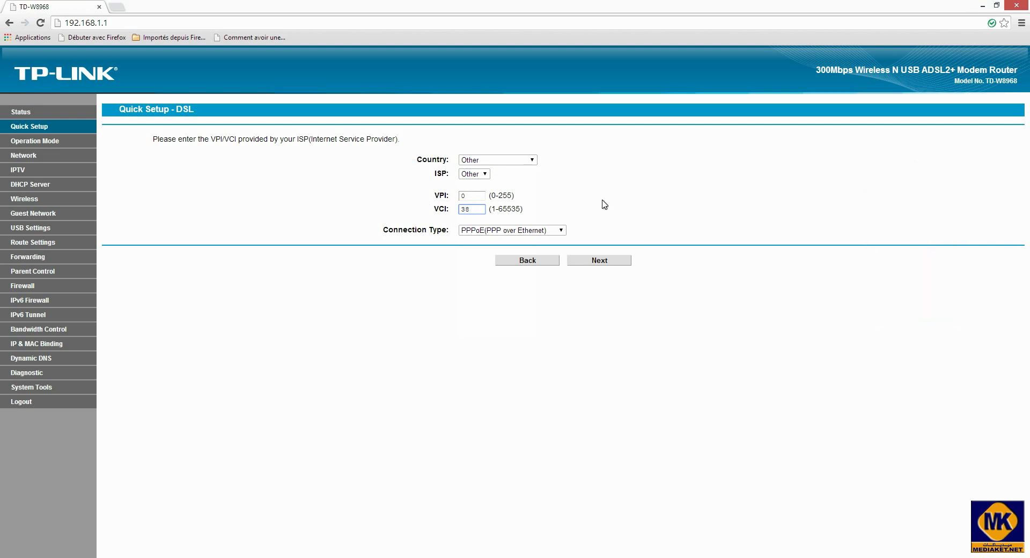
pyautogui.click(562, 231)
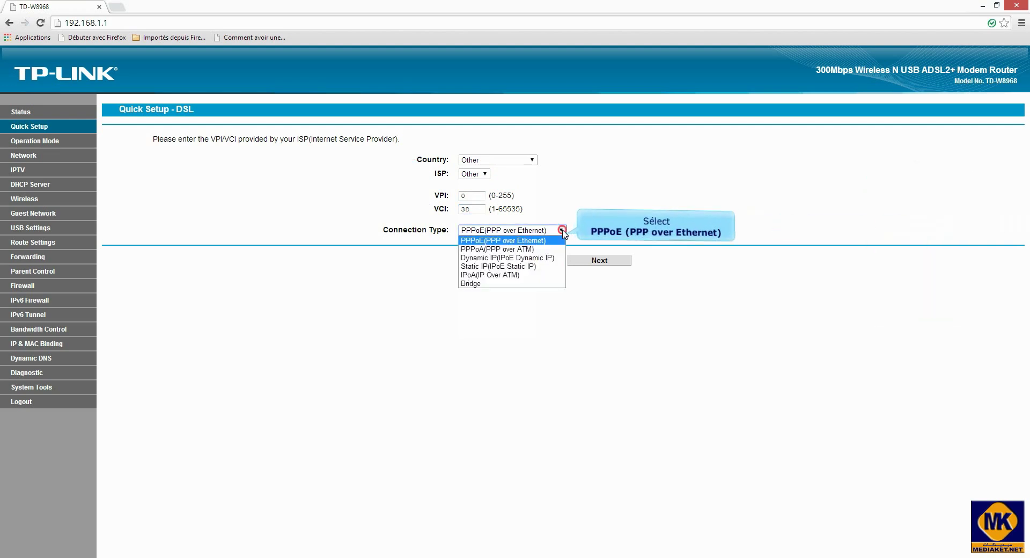
pyautogui.click(498, 240)
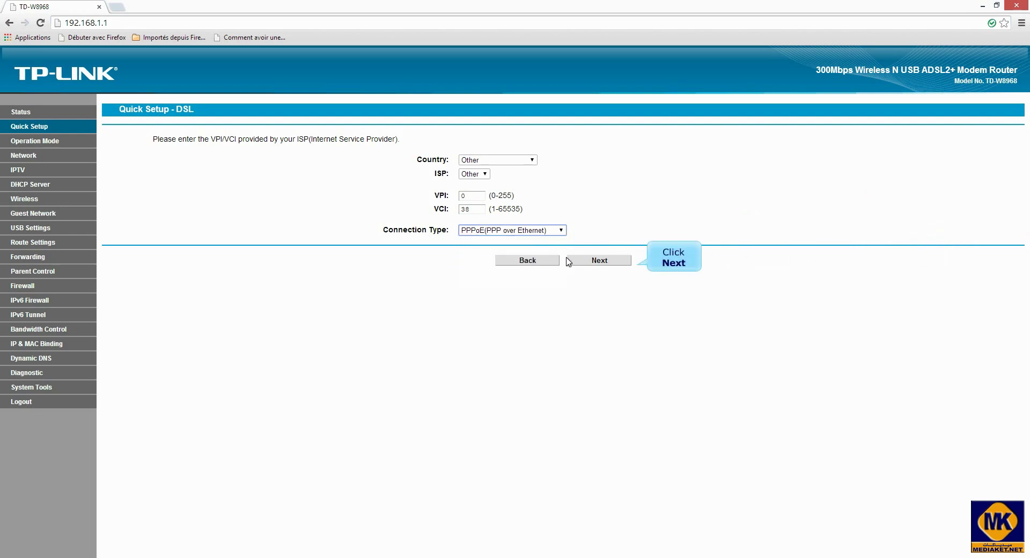
pyautogui.click(607, 261)
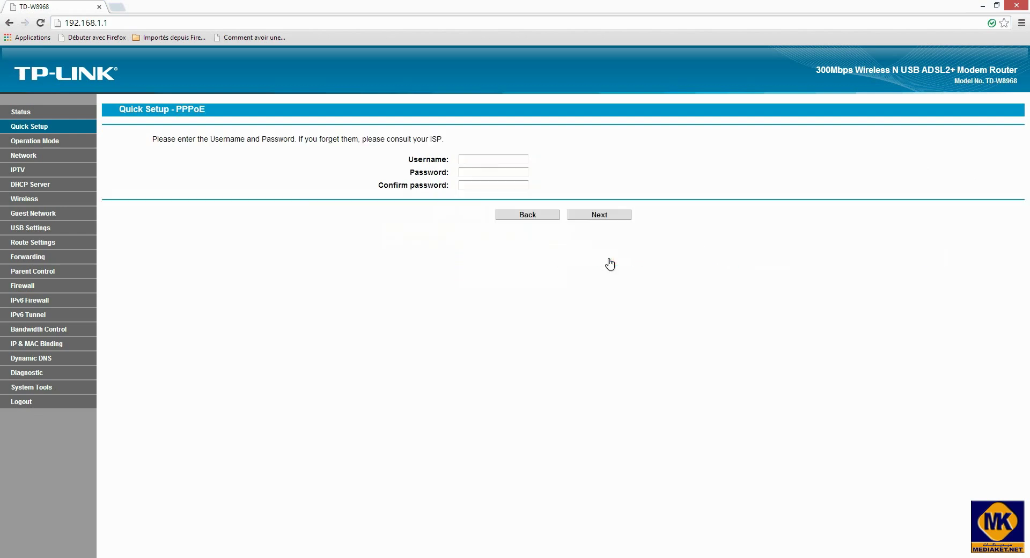
# Step: Enter the PPPoE account username and password with confirmation, and leave 3G backup off
pyautogui.click(462, 160)
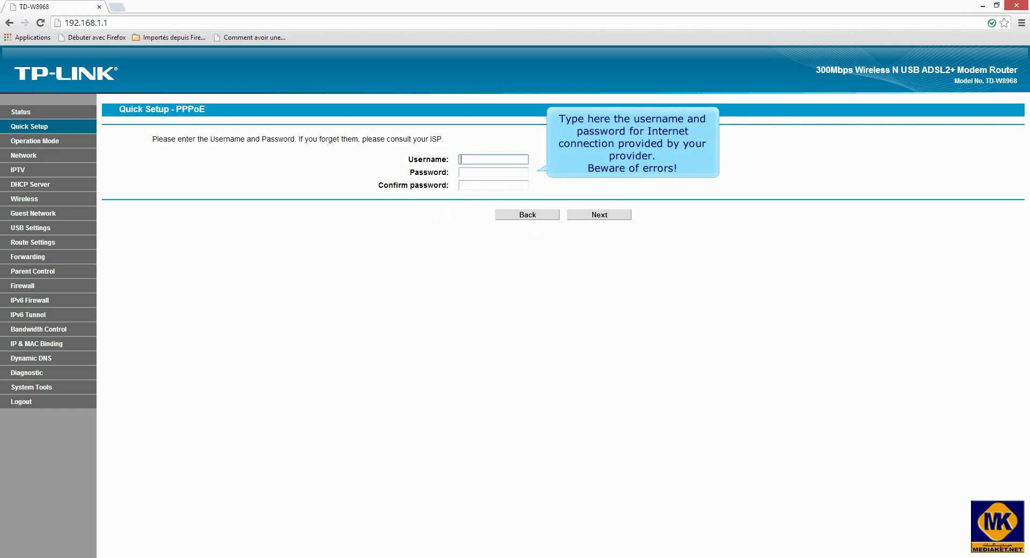
pyautogui.click(493, 172)
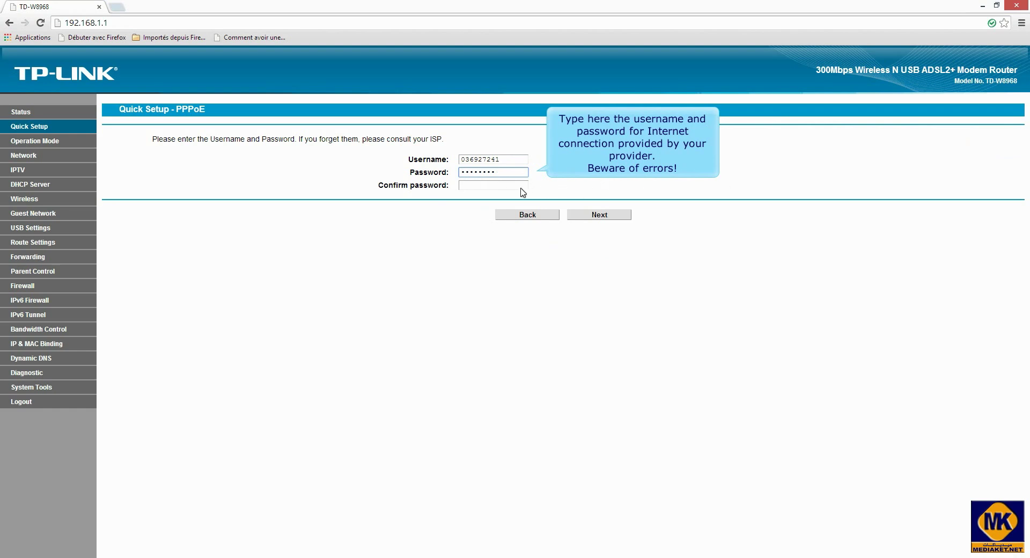
pyautogui.click(495, 185)
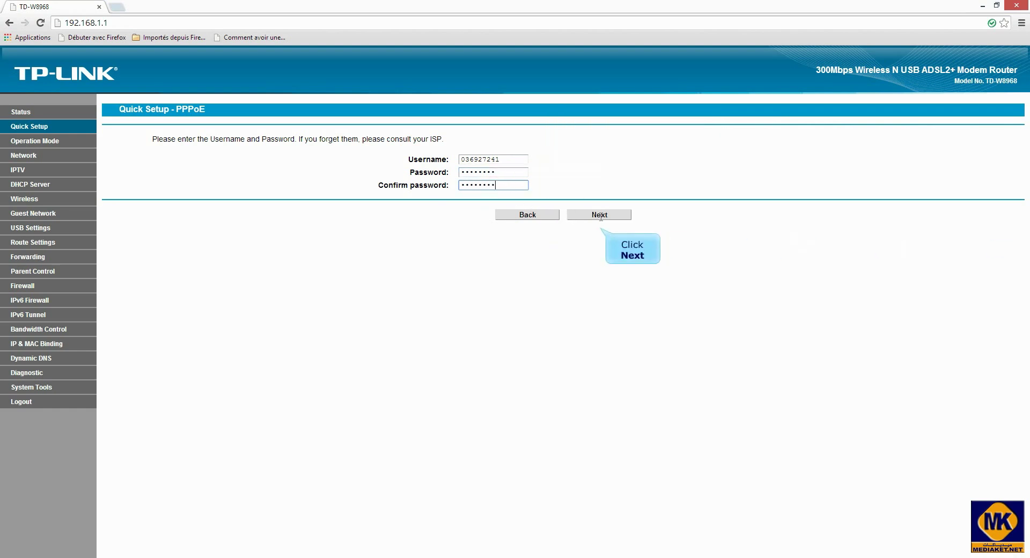
pyautogui.click(577, 215)
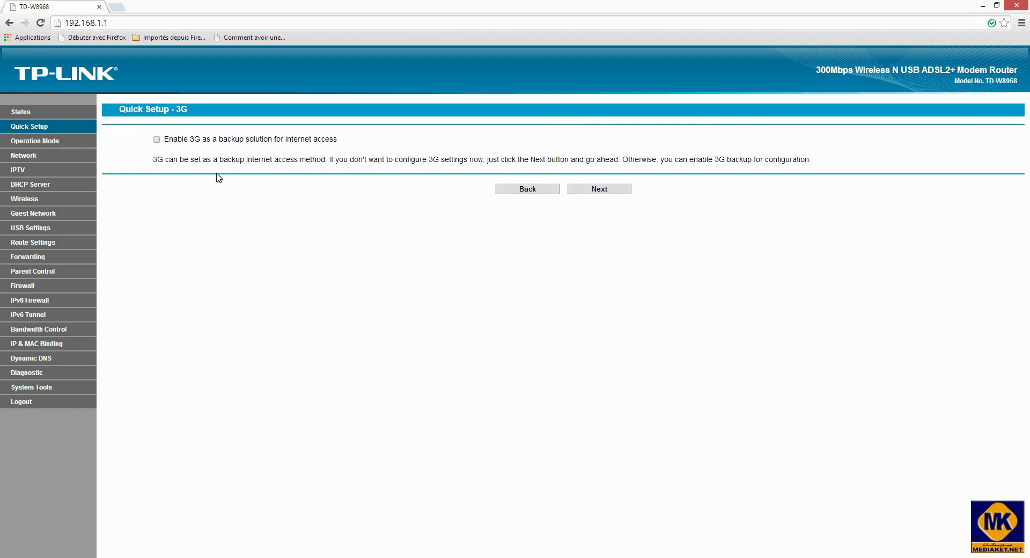
pyautogui.click(600, 189)
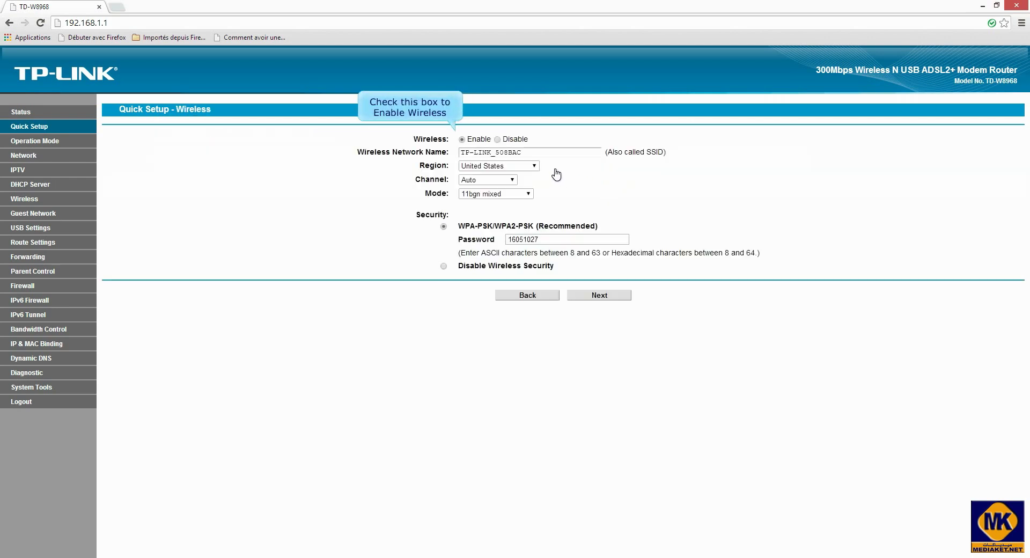
# Step: Keep wireless enabled, rename the network to mediaket_wl, and set region to Algeria
pyautogui.click(462, 140)
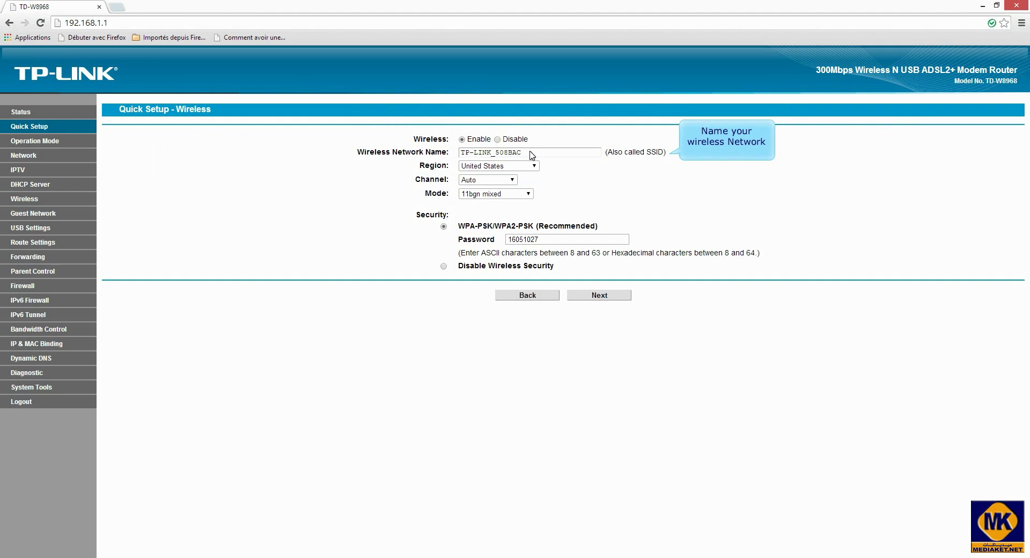
pyautogui.moveTo(532, 155); pyautogui.dragTo(386, 155)
pyautogui.write('med')
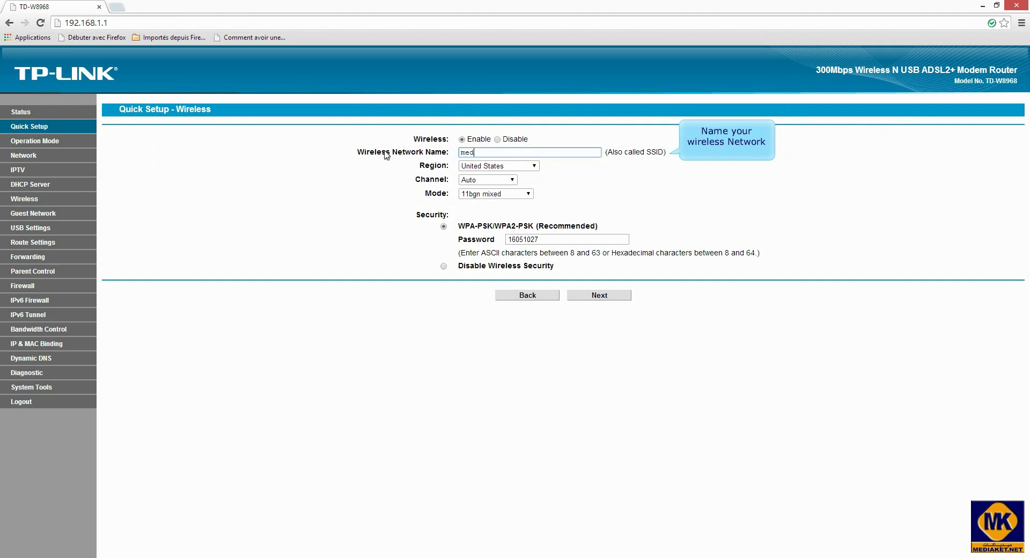
pyautogui.write('iaket_wl')
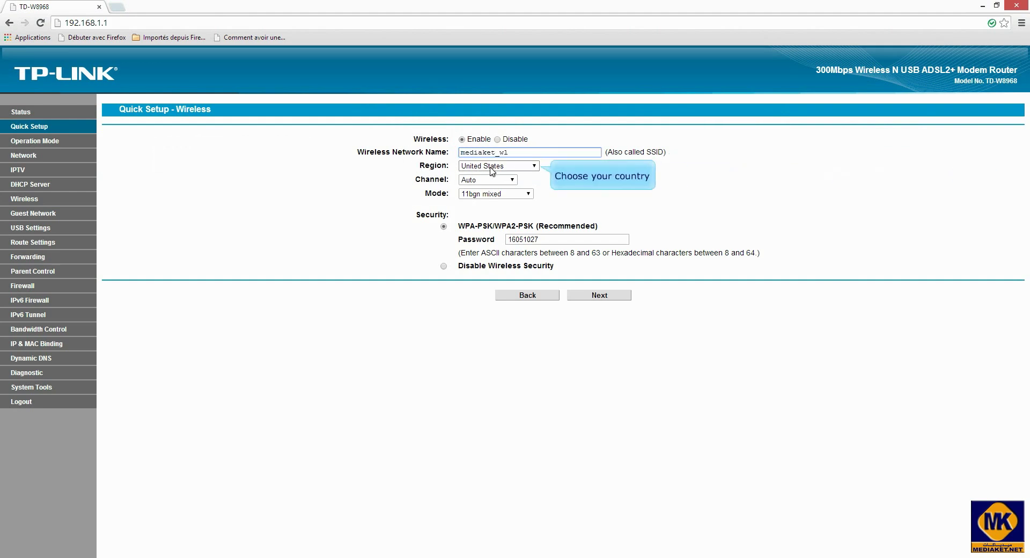
pyautogui.click(533, 171)
pyautogui.scroll(15, 485, 266)
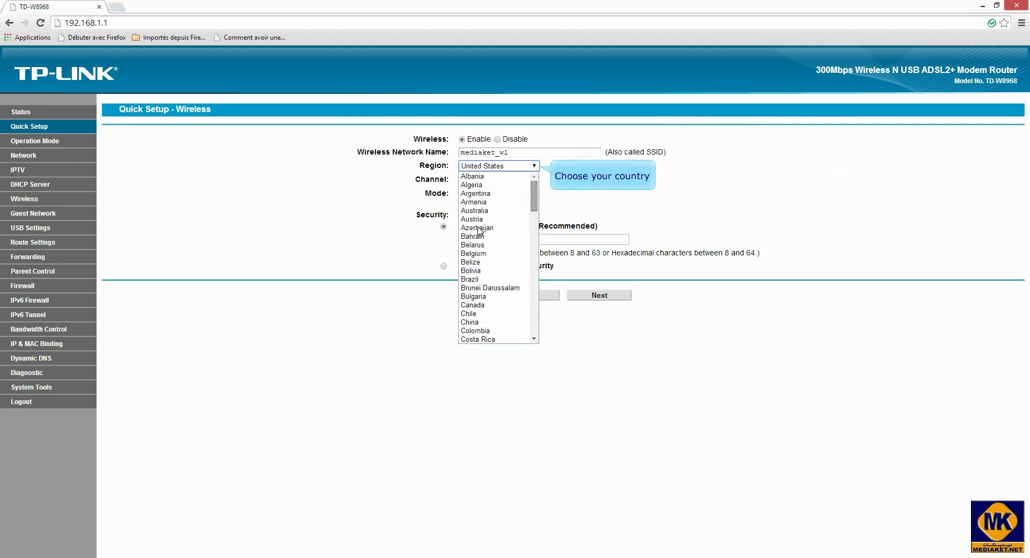
pyautogui.click(475, 186)
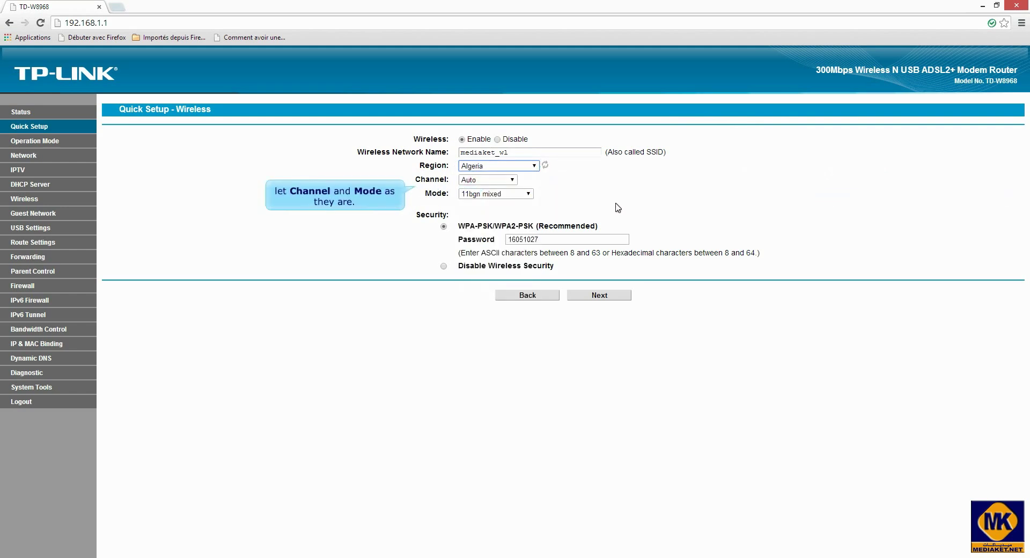
# Step: Keep 11bgn mixed mode and replace the WPA-PSK/WPA2-PSK key with a new password
pyautogui.click(530, 194)
pyautogui.click(486, 239)
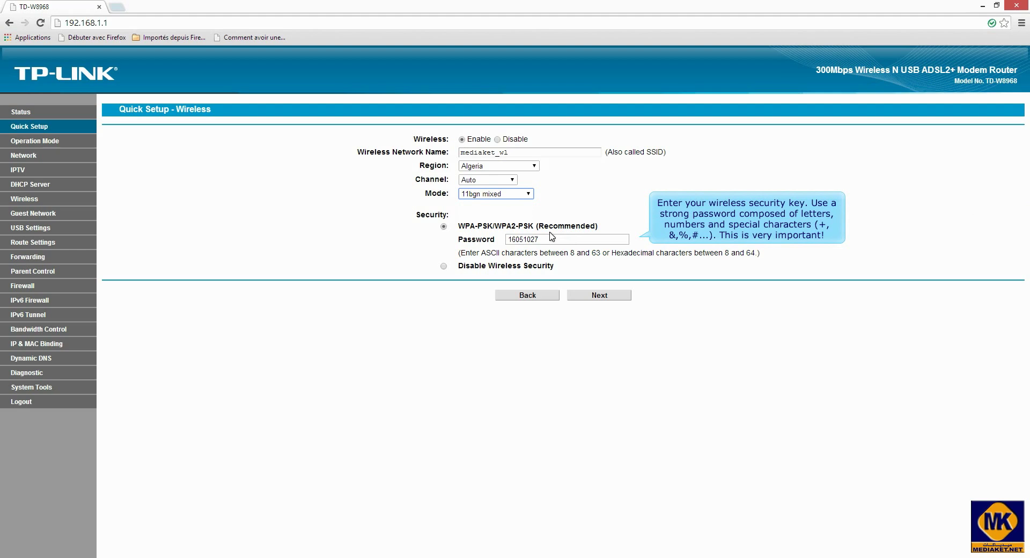
pyautogui.doubleClick(616, 238)
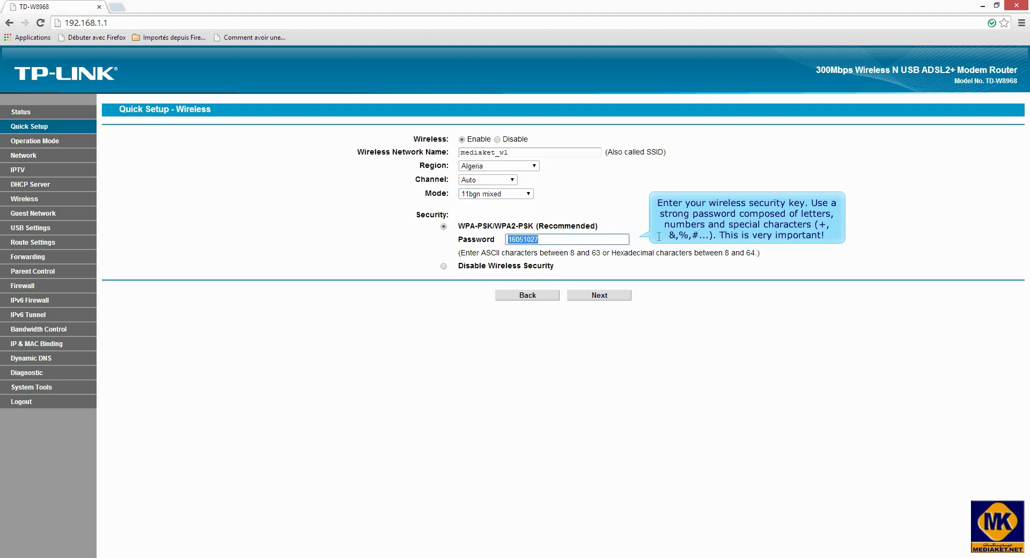
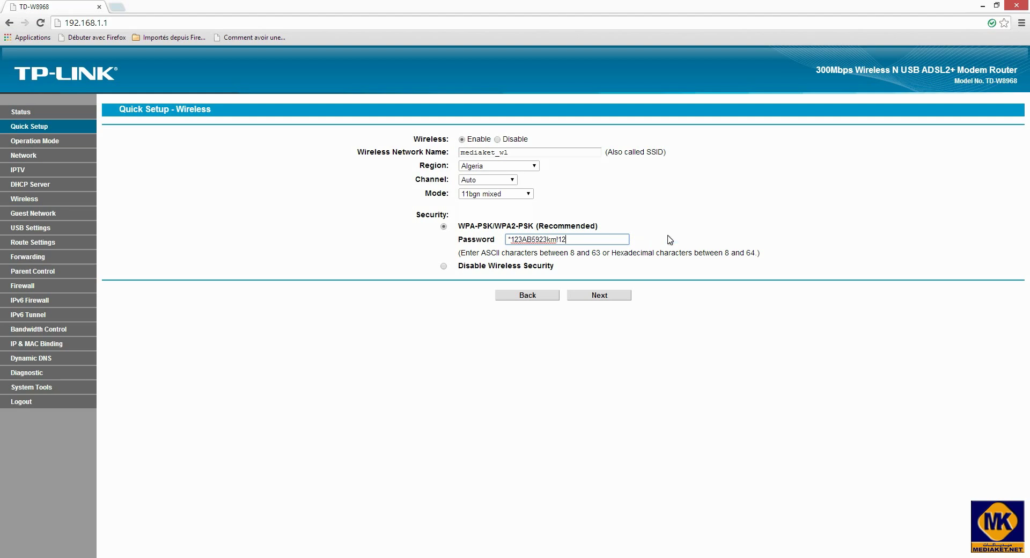
# Step: Review the Confirm summary, save the configuration, and finish the wizard
pyautogui.click(612, 294)
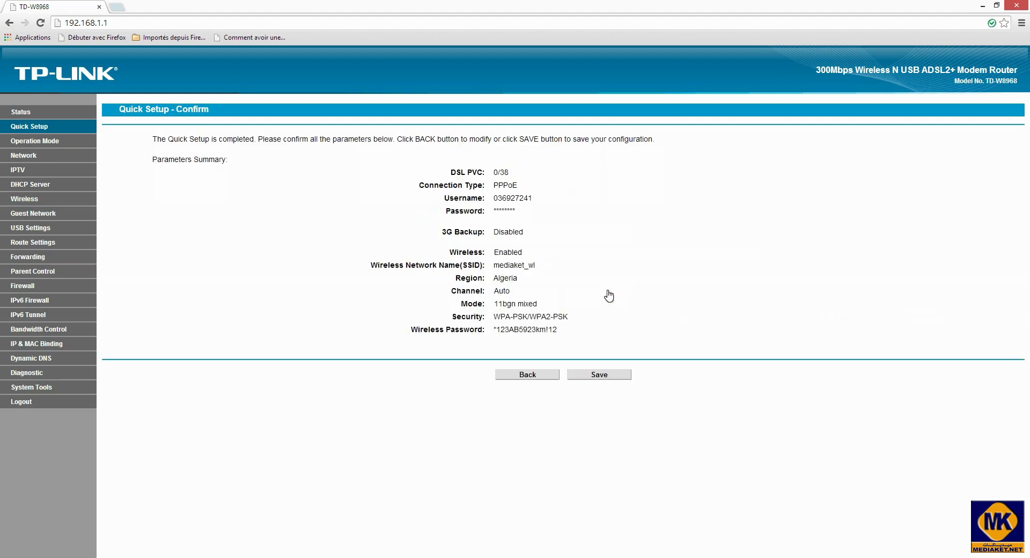
pyautogui.click(609, 379)
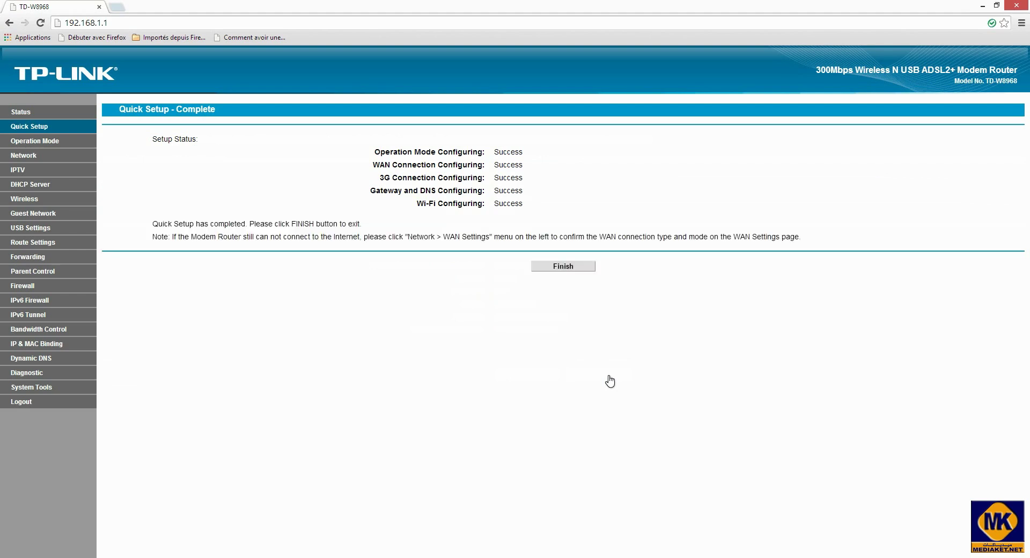
pyautogui.click(567, 267)
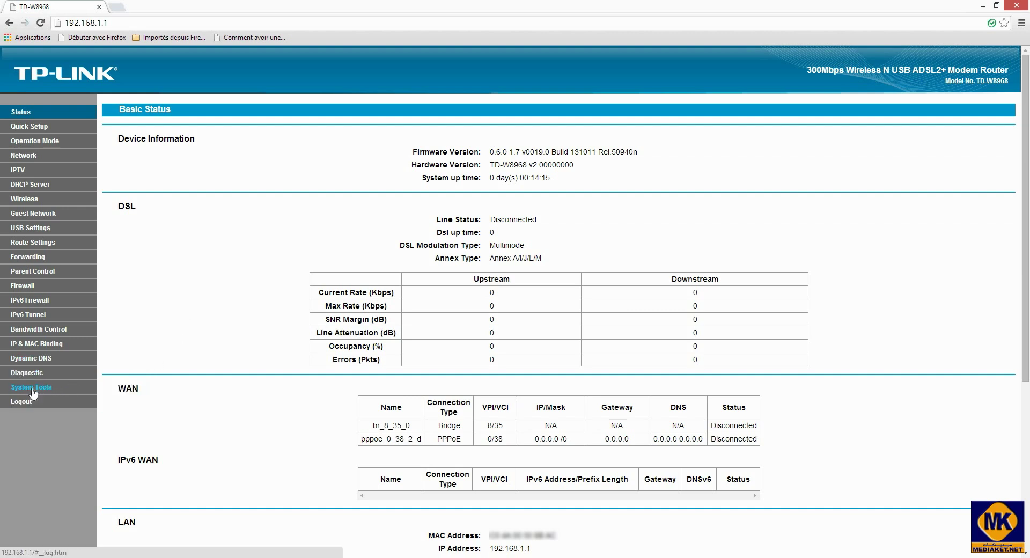
# Step: In System Tools > Manage Control, enter the current admin password and a new admin username
pyautogui.click(32, 391)
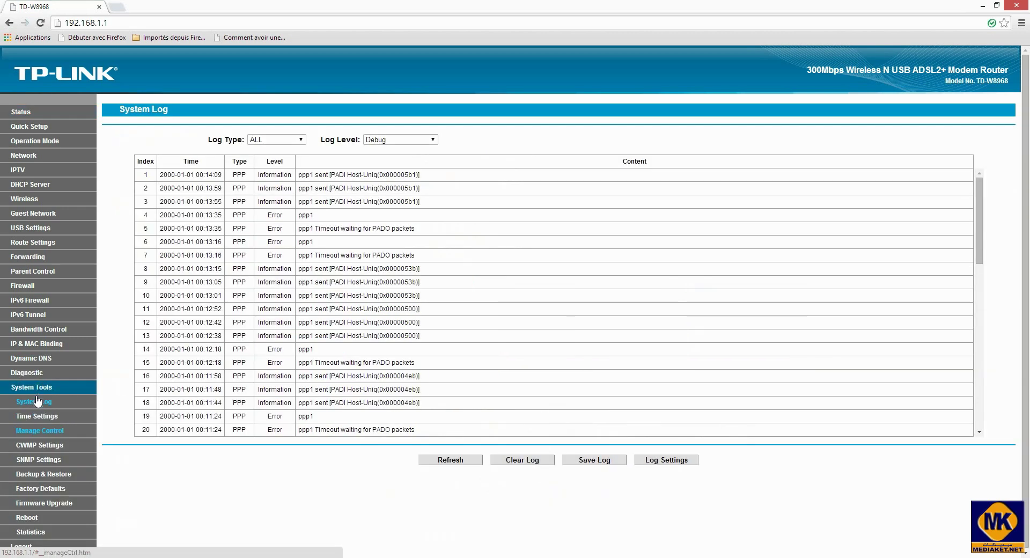
pyautogui.click(41, 432)
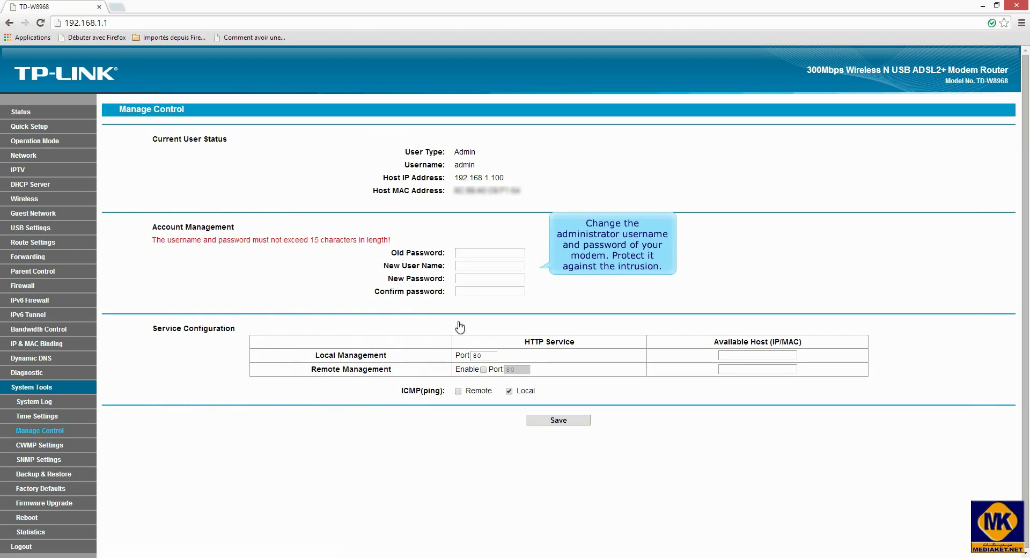
pyautogui.click(505, 253)
pyautogui.click(489, 265)
pyautogui.write('Rachid')
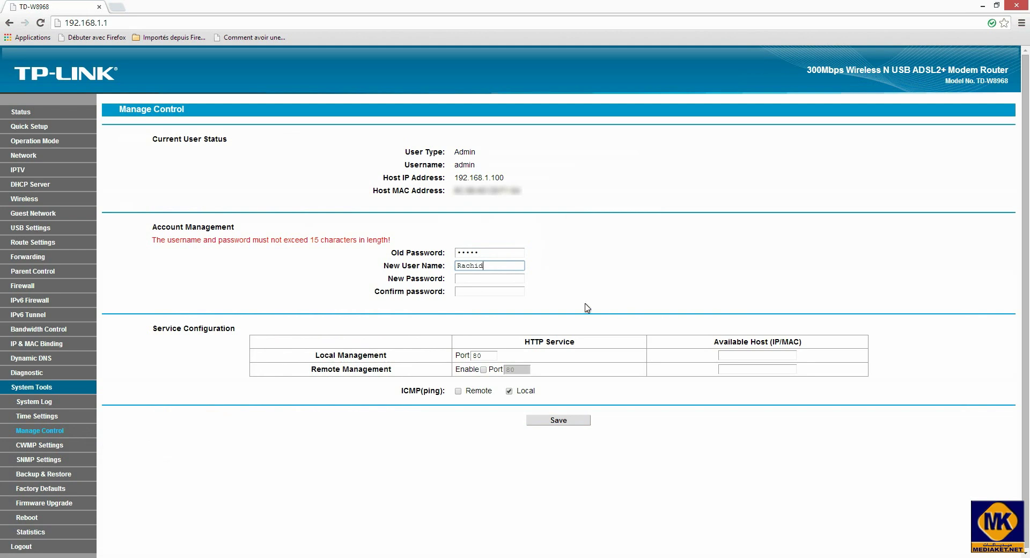
# Step: Enter and confirm the new admin password, then save the new credentials
pyautogui.click(486, 277)
pyautogui.write('*********')
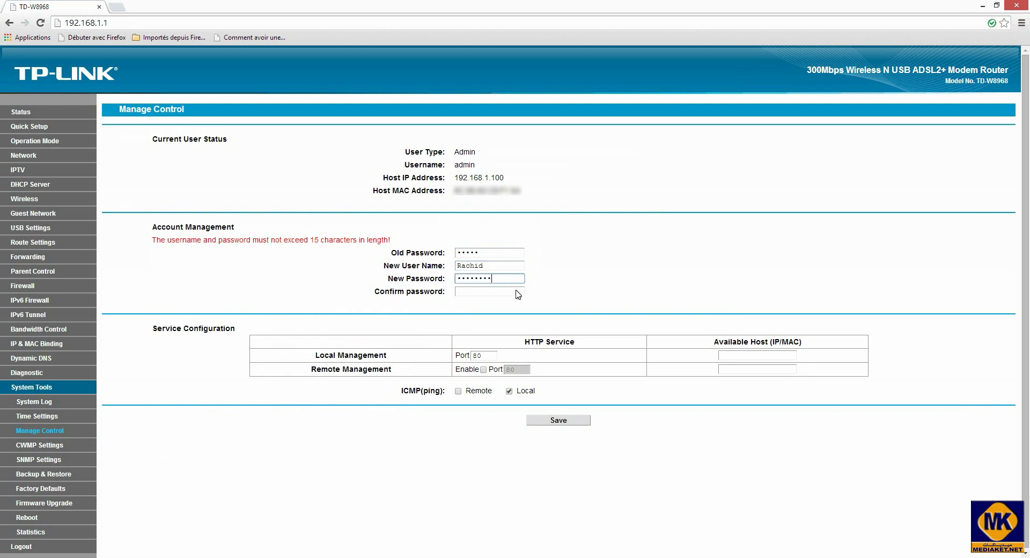
pyautogui.click(462, 292)
pyautogui.click(462, 291)
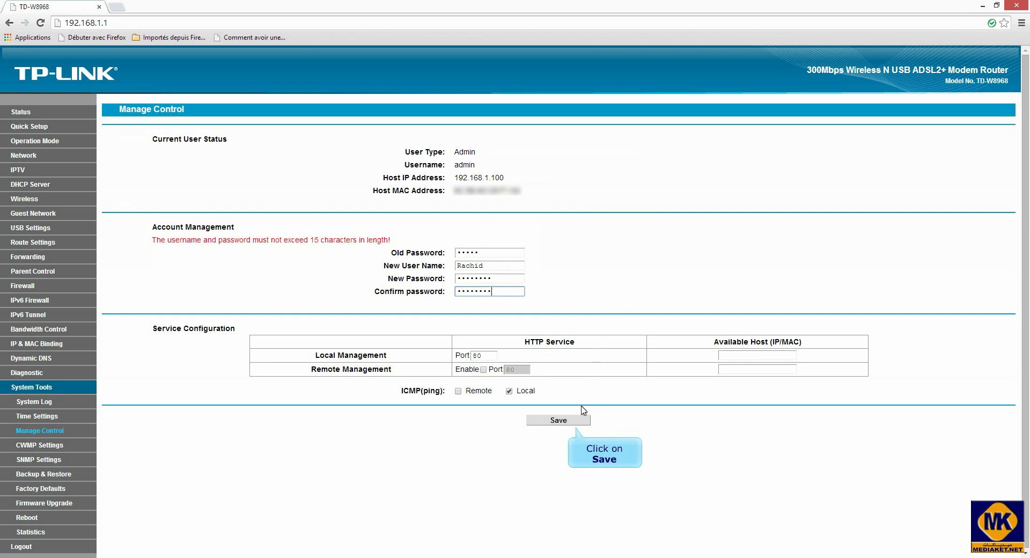
pyautogui.click(559, 420)
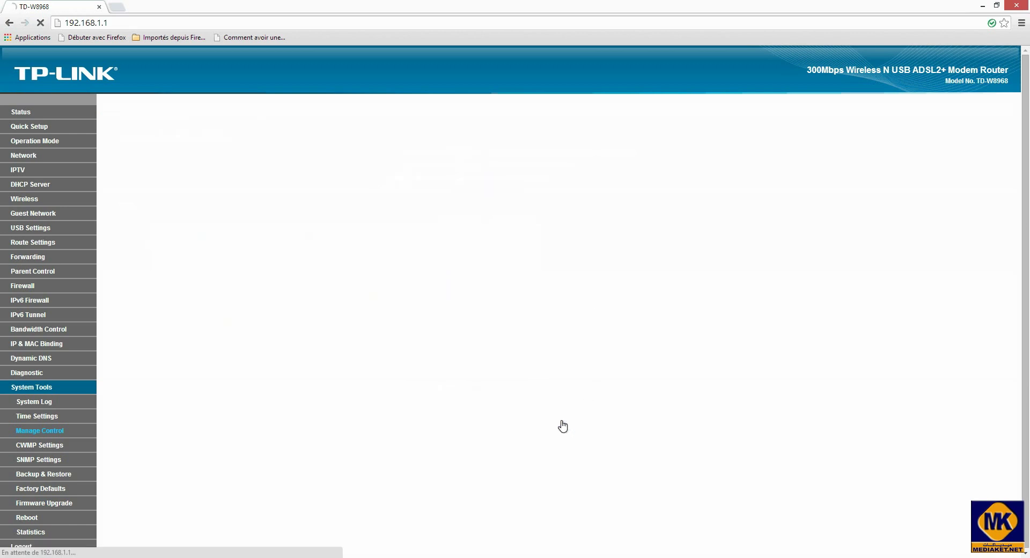
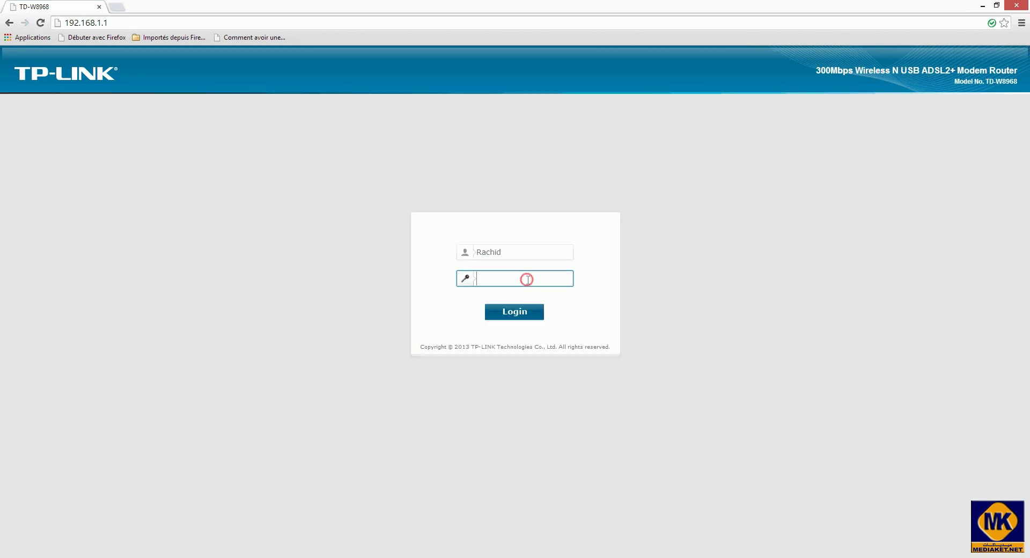